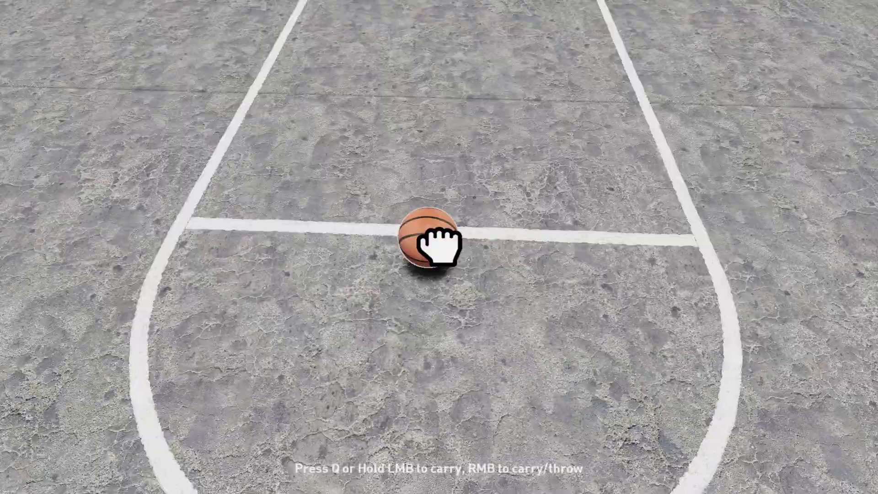
- Pick up the basketball in the test level, throw it at the hoop, and return to the level editor
right_click_drag(439, 246, 439, 247)
key("w")
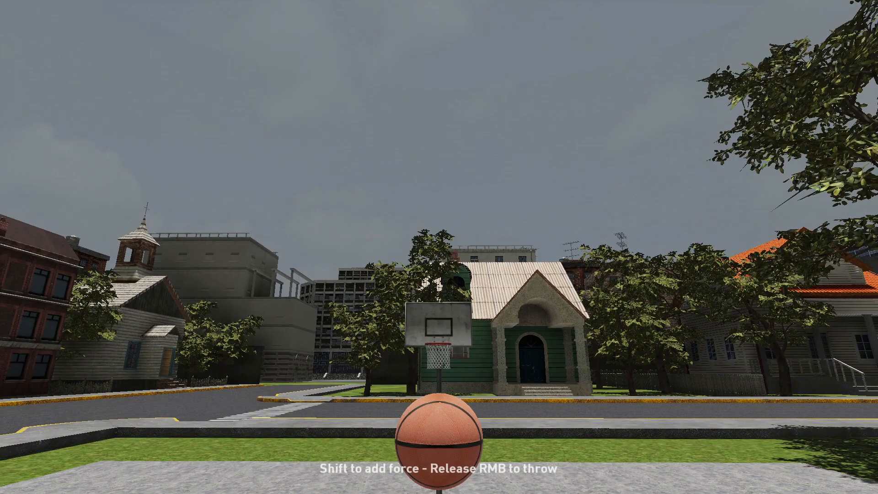
right_click_drag(439, 247, 439, 247)
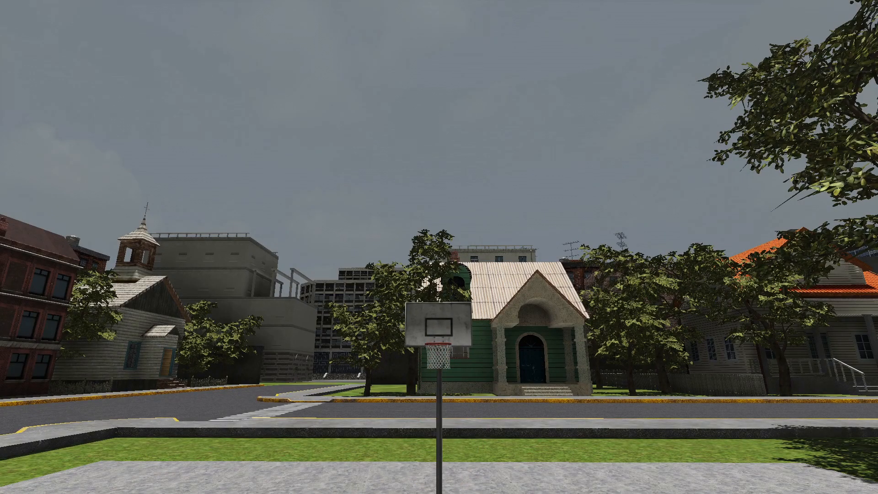
right_click_drag(439, 248, 413, 361)
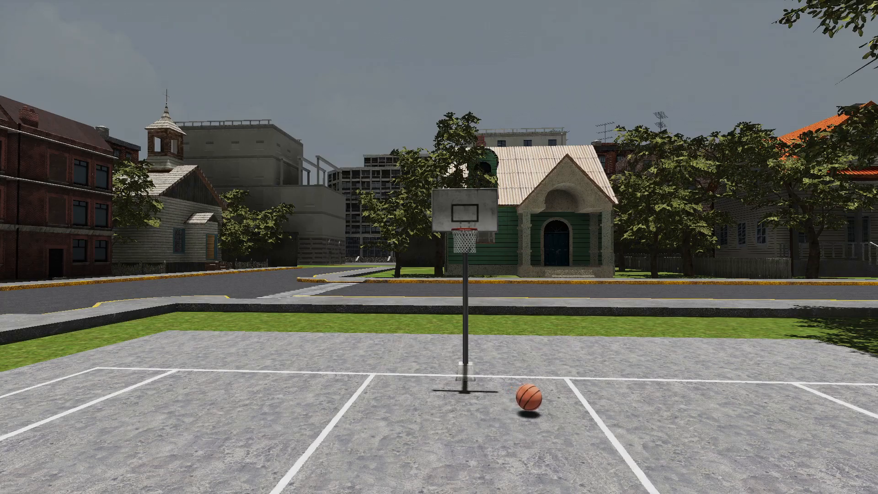
key("Escape")
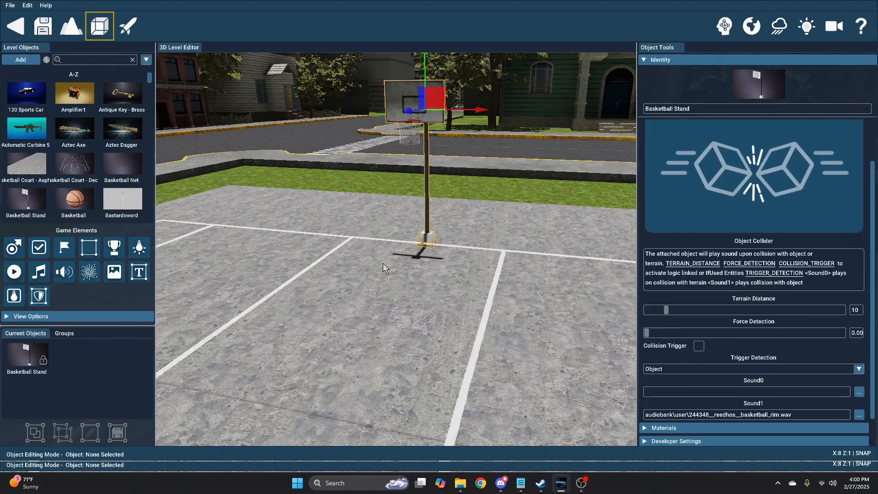
- Select the Basketball Stand and the asphalt court section beneath it to inspect their assigned behaviors
right_click_drag(384, 263, 385, 262)
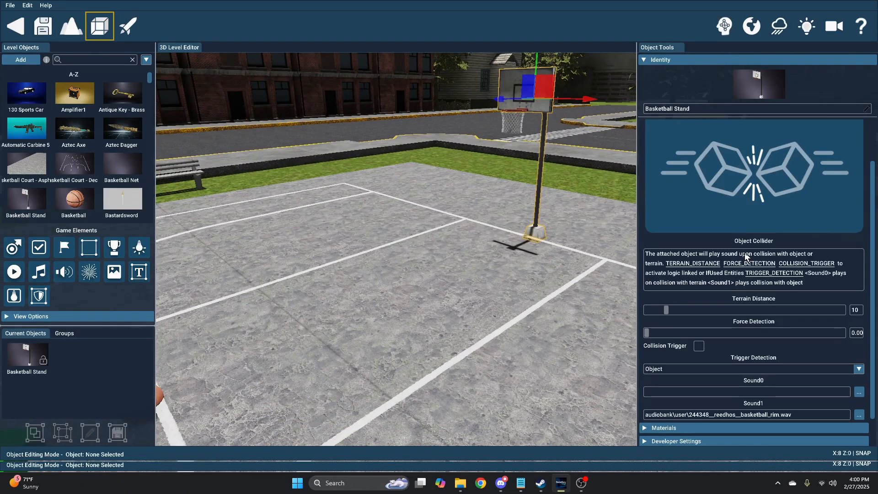
left_click(520, 104)
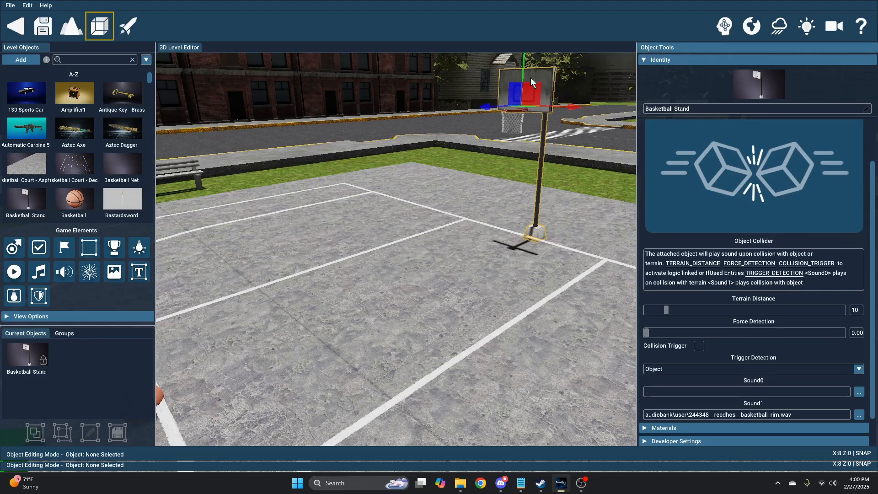
left_click(476, 299)
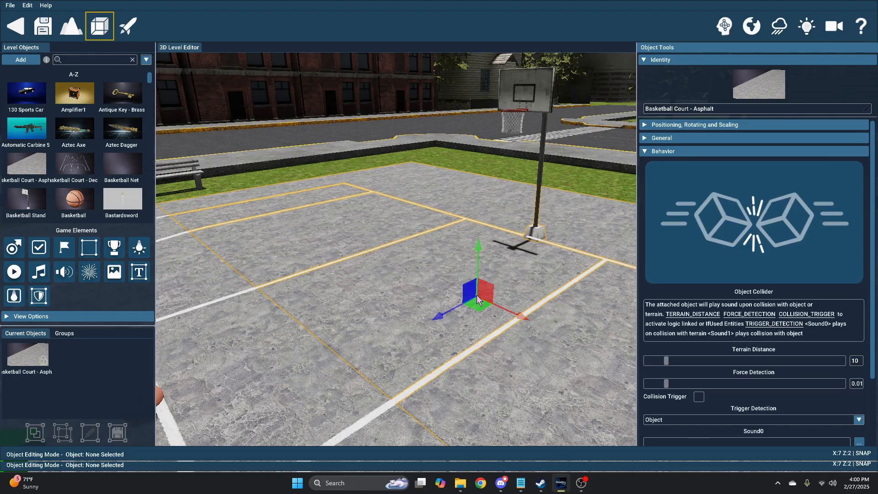
- Select the basketball on the free-throw line and inspect its behavior setting
mouse_move(449, 310)
right_mouse_down()
mouse_move(354, 325)
mouse_move(439, 300)
mouse_move(461, 343)
mouse_move(430, 270)
mouse_move(389, 288)
mouse_move(386, 257)
mouse_move(382, 272)
right_mouse_up()
left_click(262, 338)
key("s")
key("w")
key("d")
key("s")
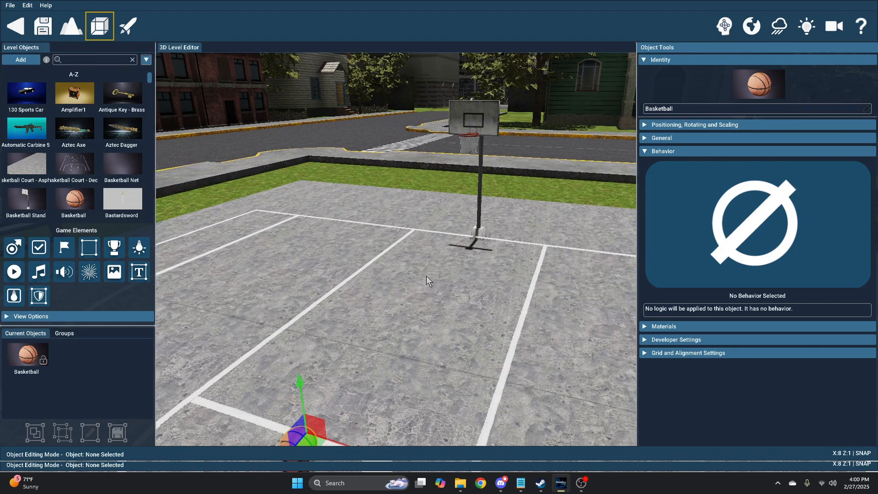
right_click_drag(361, 384, 340, 389)
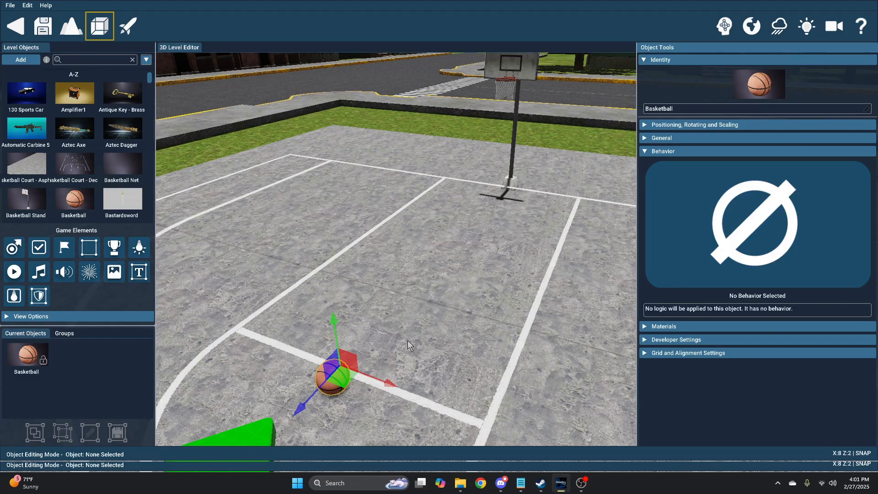
right_click_drag(407, 340, 456, 280)
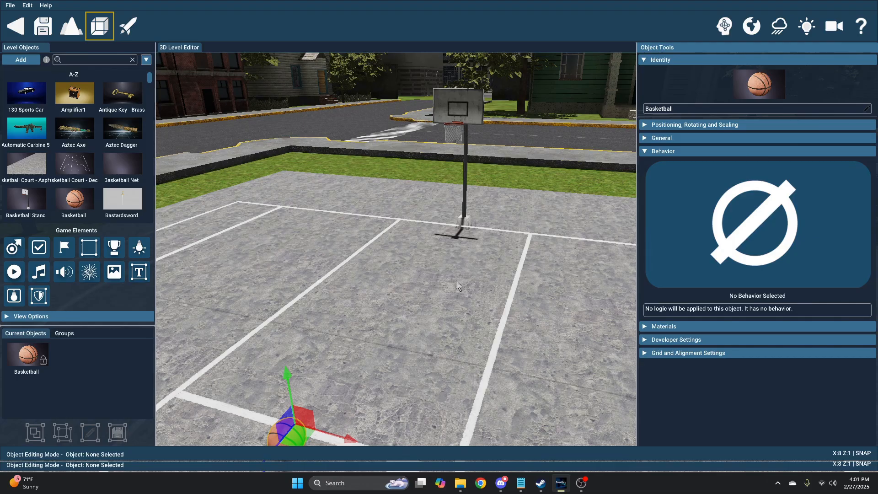
- Compare the Object Collider settings of the Basketball Stand and asphalt court with the basketball's behavior
left_click(458, 102)
scroll(643, 318, "down", 2)
scroll(642, 322, "down", 1)
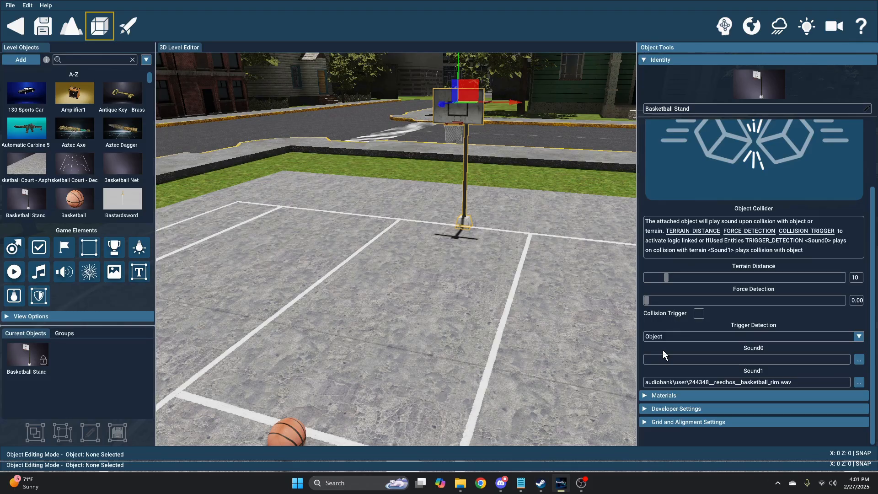
left_click(303, 430)
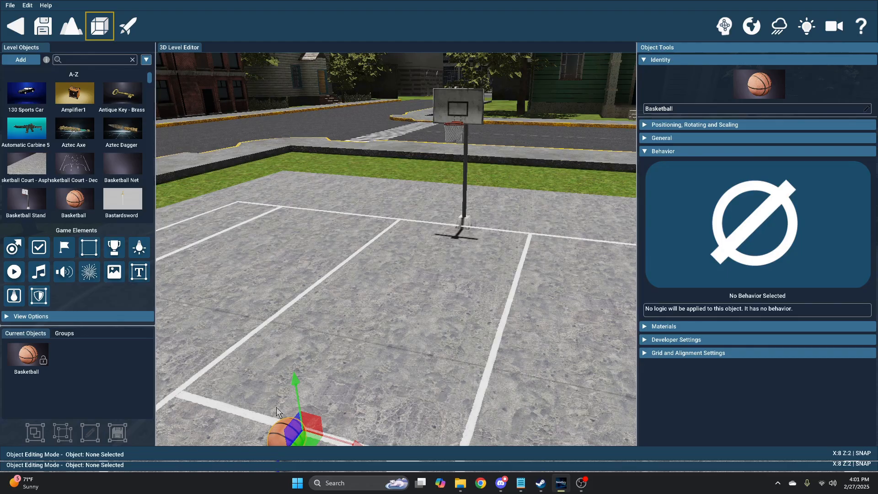
left_click(438, 308)
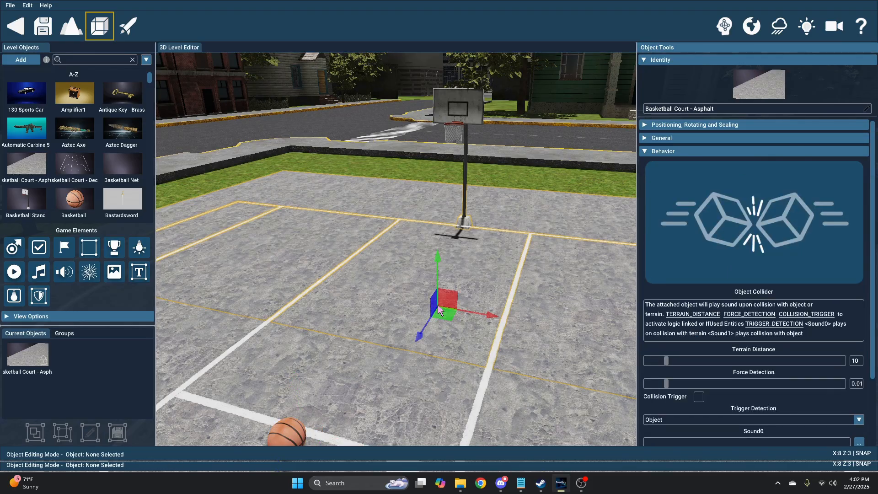
left_click(465, 110)
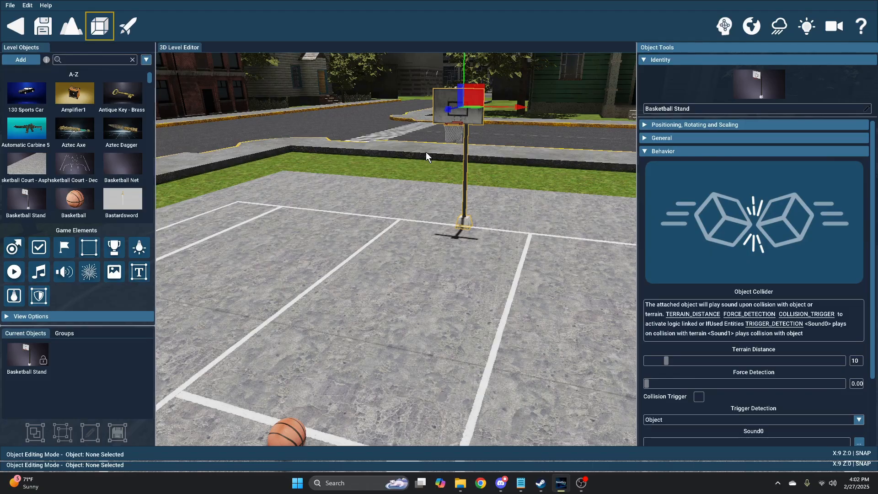
- Review the Basketball Stand's Object Collider settings and its trigger detection options, keeping Object selected
key("w")
right_click_drag(450, 277, 398, 250)
key("d")
right_click_drag(475, 287, 531, 277)
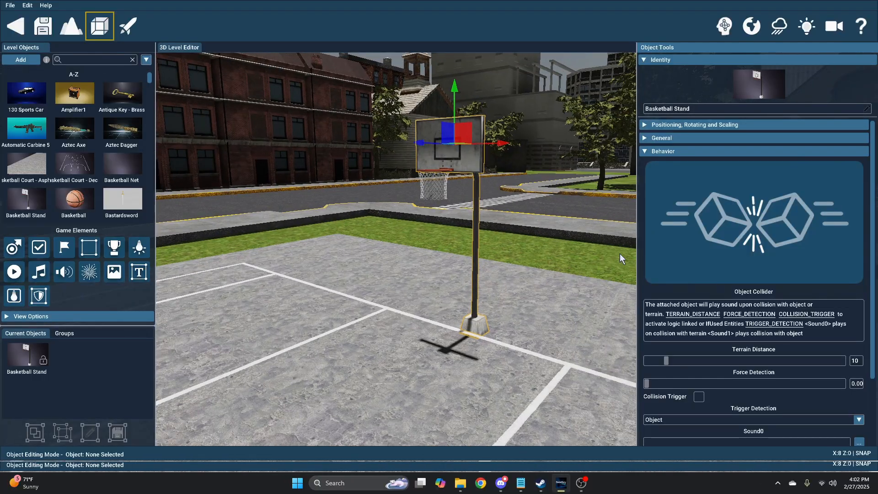
scroll(640, 252, "down", 3)
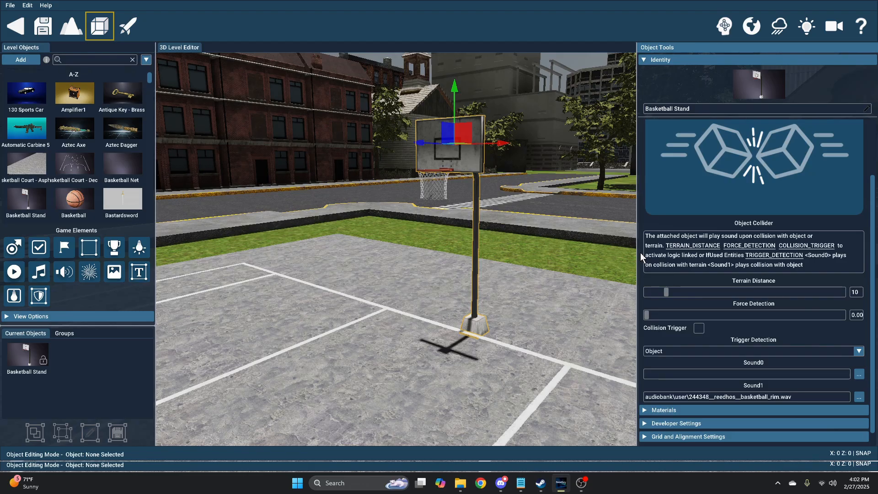
left_click(717, 351)
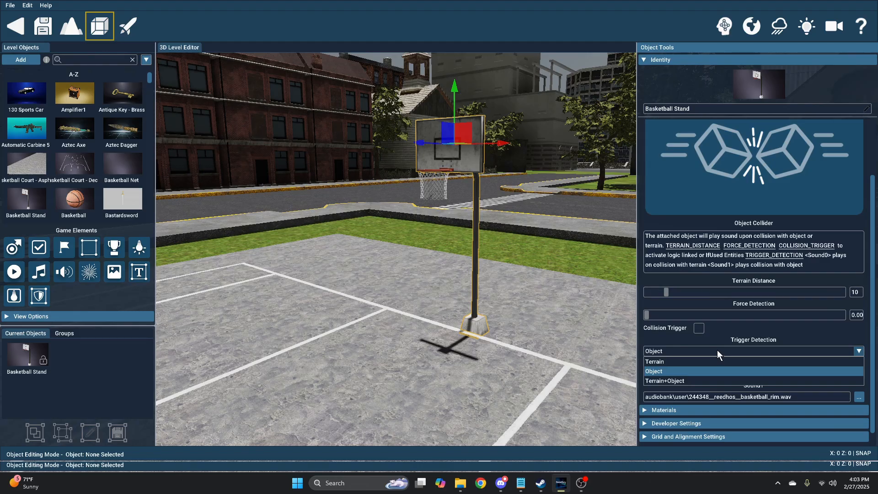
left_click(692, 371)
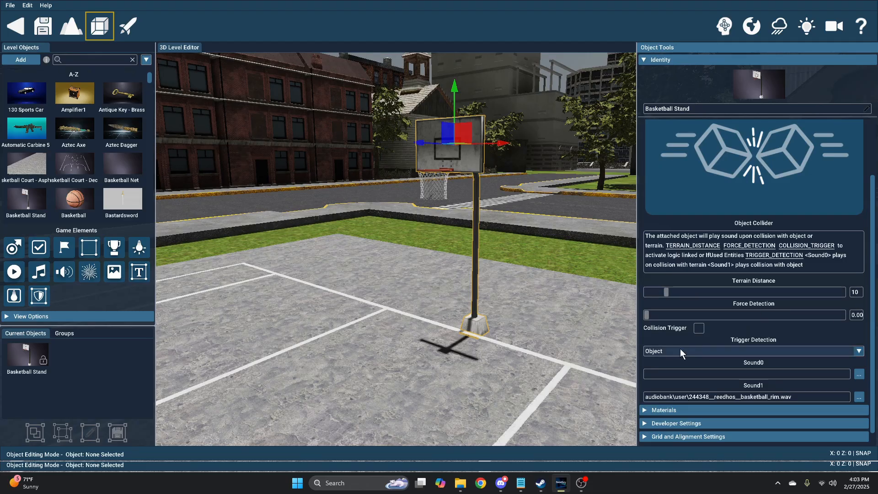
- Select the basketball beside the player start marker and check its behavior
right_click_drag(530, 338, 393, 357)
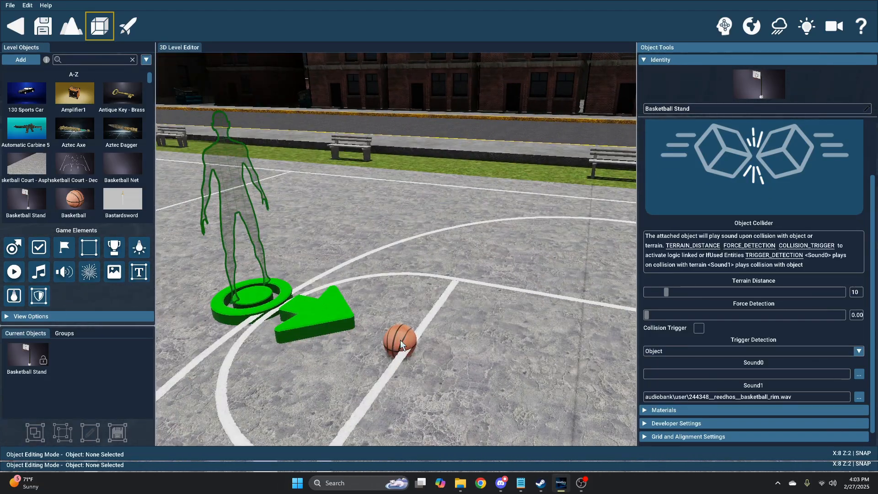
left_click(400, 340)
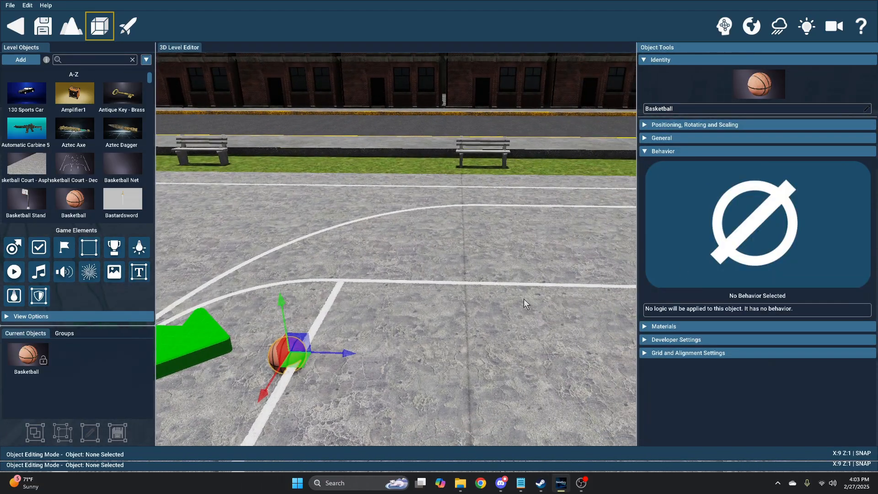
right_click_drag(524, 299, 629, 295)
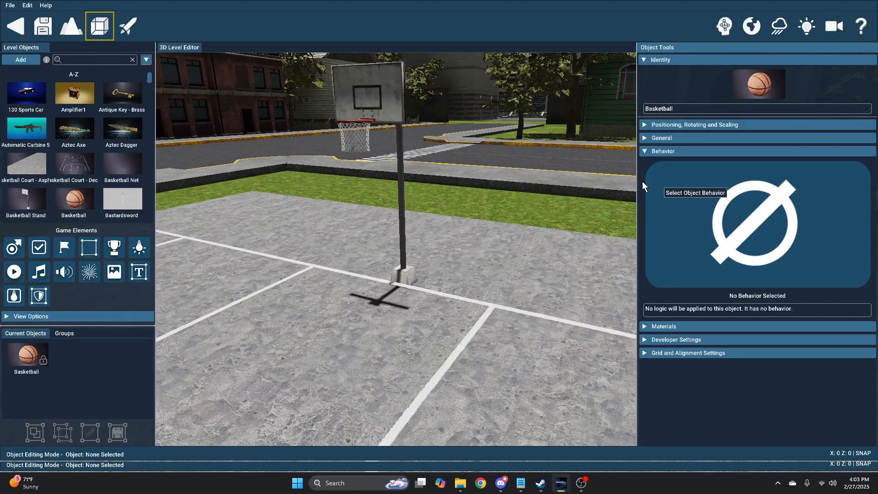
- Switch the Basketball Stand's trigger detection to Terrain+Object and back to Object
left_click(355, 90)
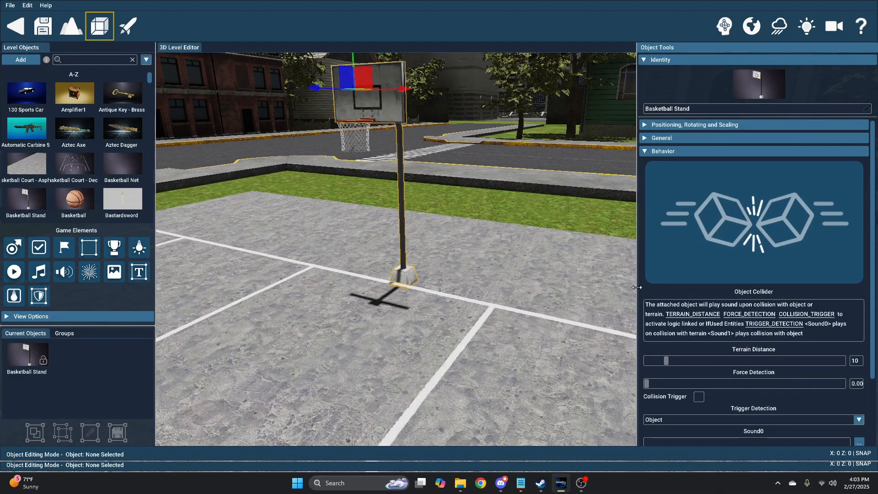
scroll(639, 288, "down", 3)
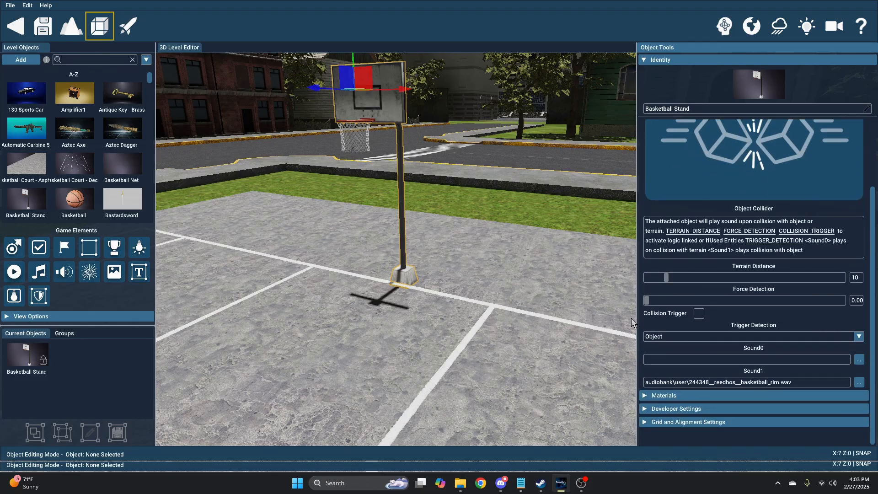
left_click(662, 337)
left_click(670, 362)
left_click(674, 339)
left_click(675, 366)
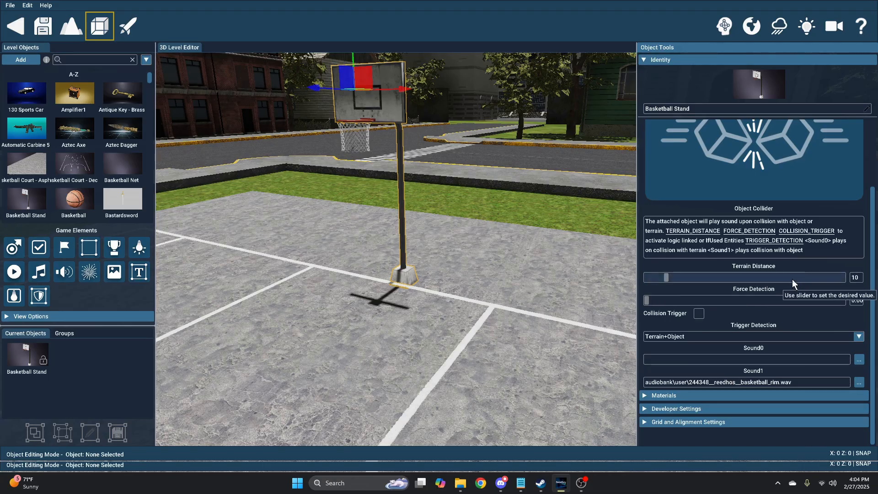
left_click(661, 337)
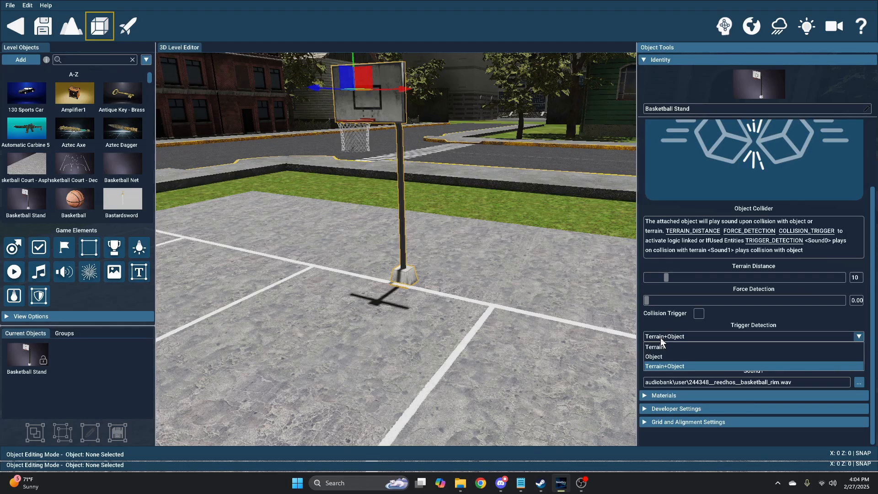
left_click(665, 356)
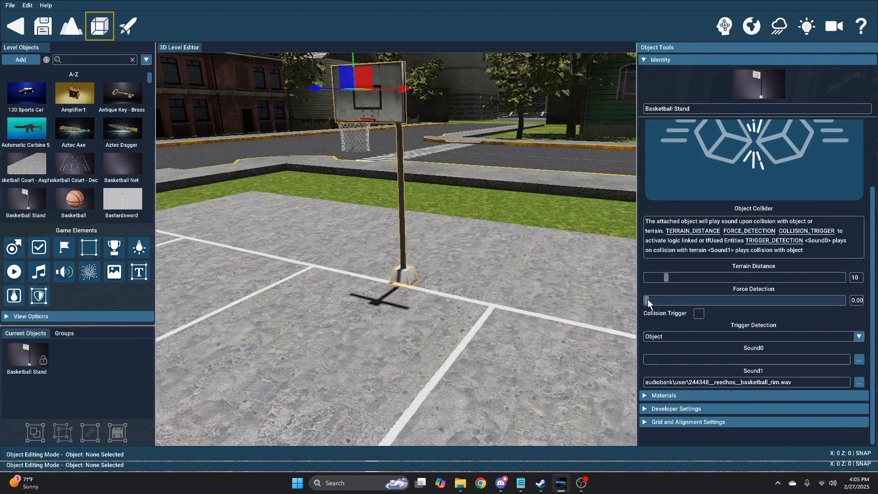
- Raise the Basketball Stand's force detection to 0.10 and return it to 0.00
left_click_drag(647, 300, 703, 301)
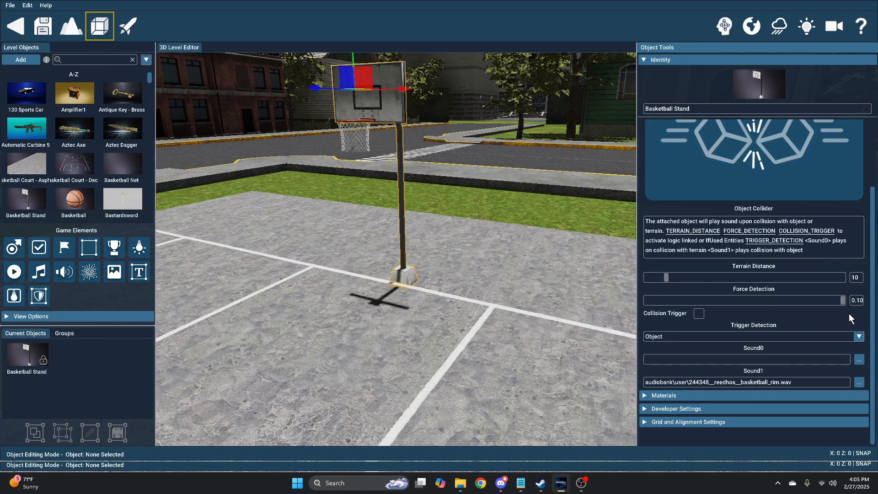
left_click_drag(840, 300, 548, 305)
left_click(768, 336)
left_click(772, 343)
- Select the asphalt court section near the hoop and review its Object Collider settings and sounds
left_click(533, 374)
right_click_drag(533, 374, 642, 341)
scroll(640, 329, "down", 3)
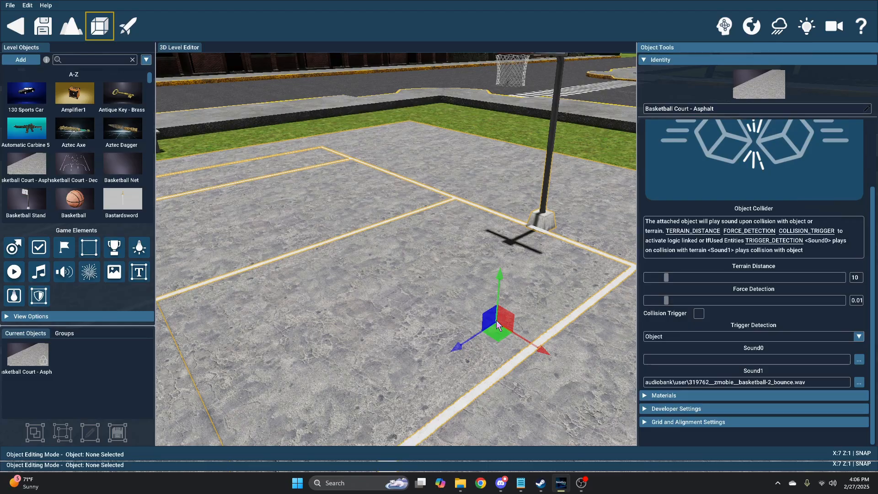
key("a")
right_click_drag(496, 321, 395, 327)
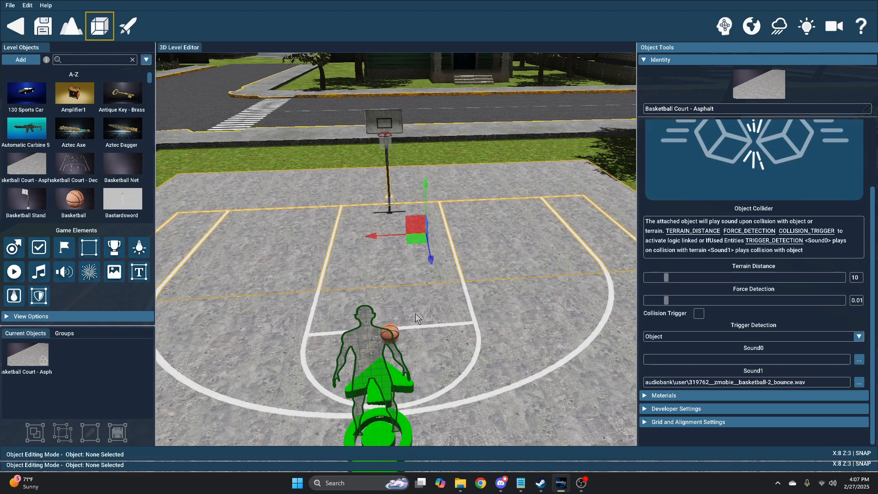
- Inspect the behavior of the static court section by the player start and of the basketball on it
left_click(437, 308)
key("d")
right_click_drag(437, 308, 448, 311)
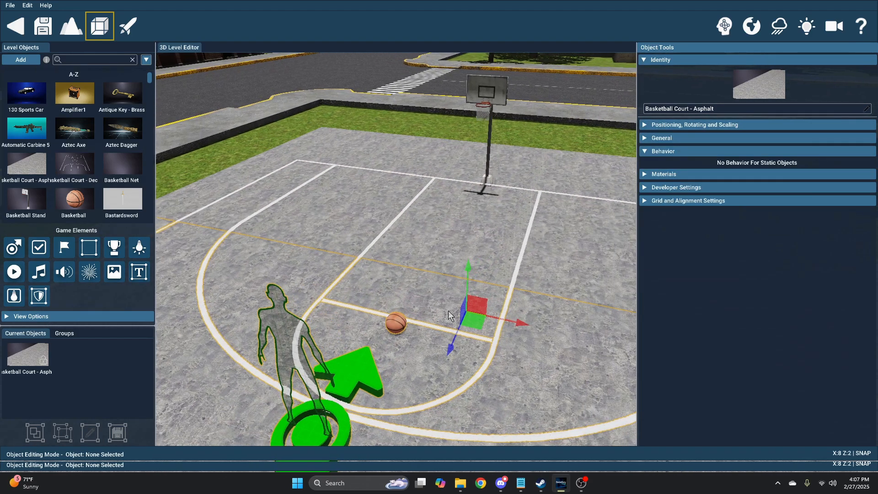
left_click(395, 322)
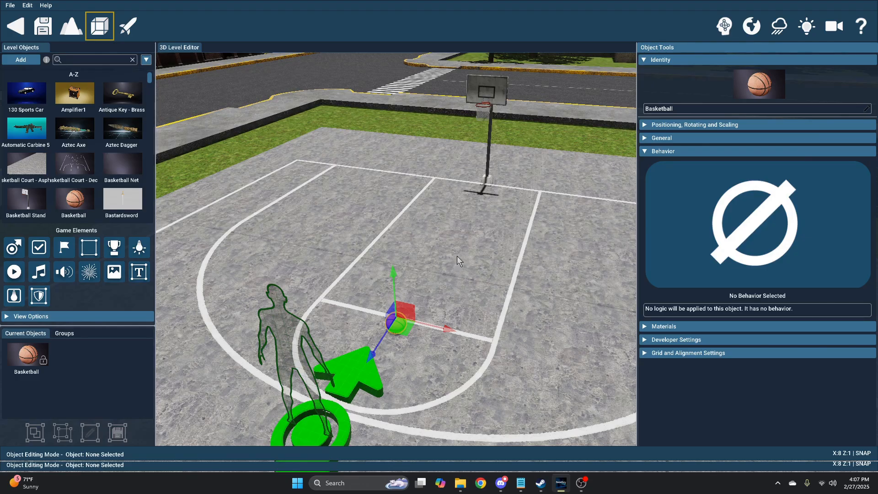
- Recheck the collider settings of the court section under the hoop and of the Basketball Stand, including its collision sound
left_click(459, 231)
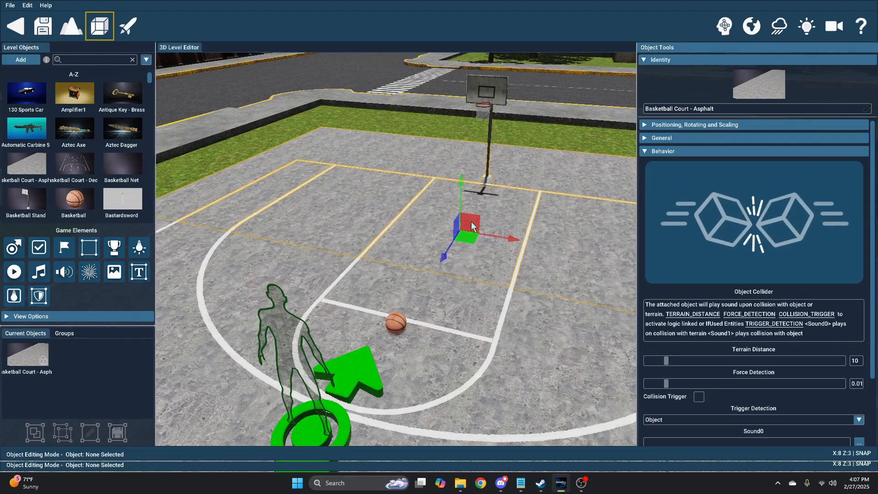
left_click(492, 98)
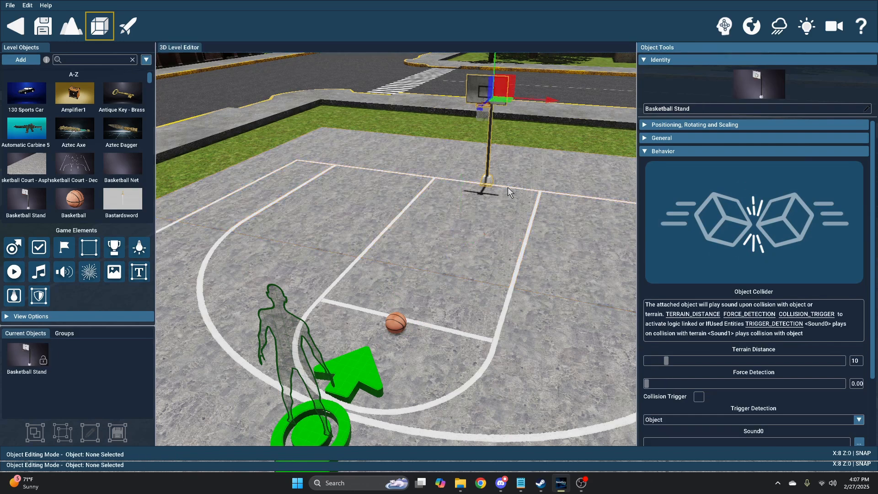
right_click(539, 141)
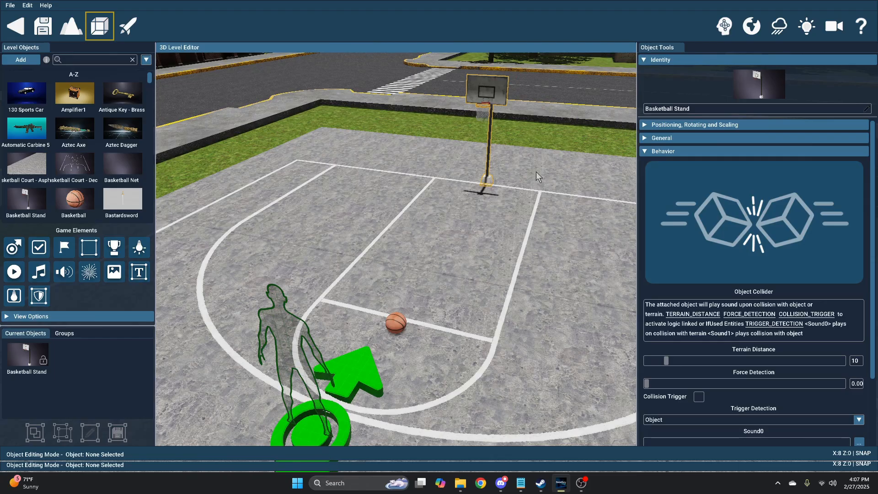
right_click_drag(535, 172, 418, 326)
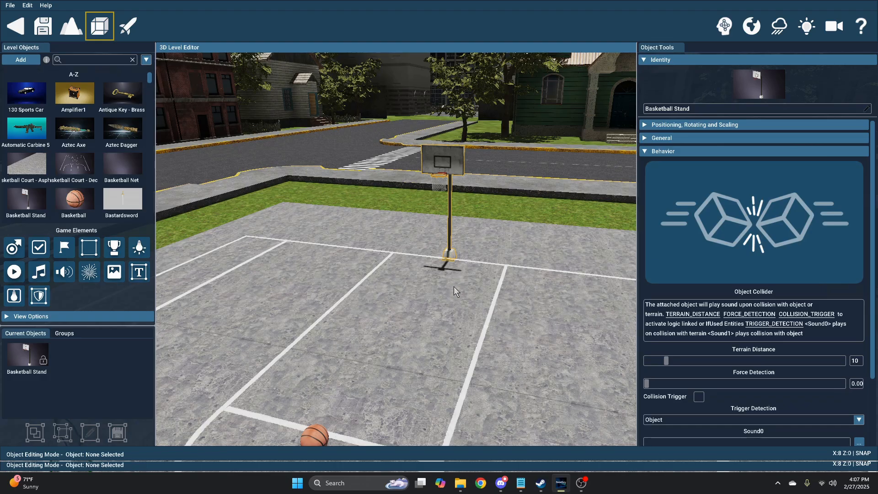
scroll(639, 311, "down", 3)
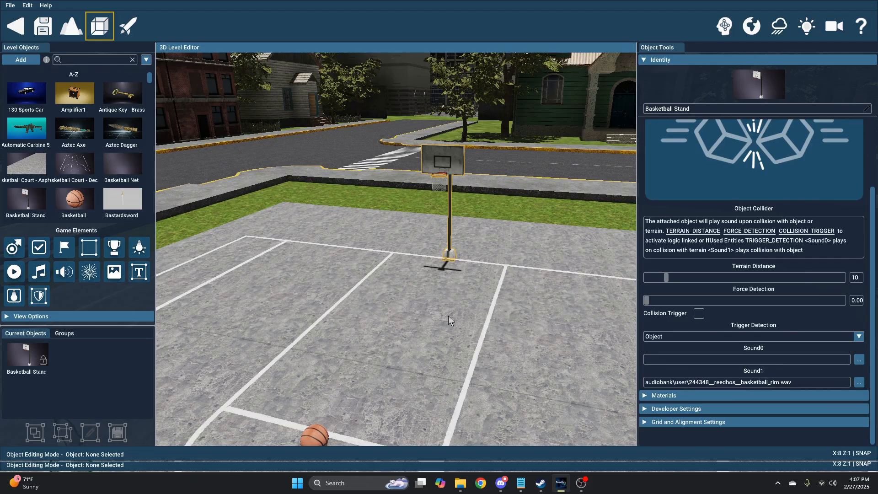
left_click(452, 170)
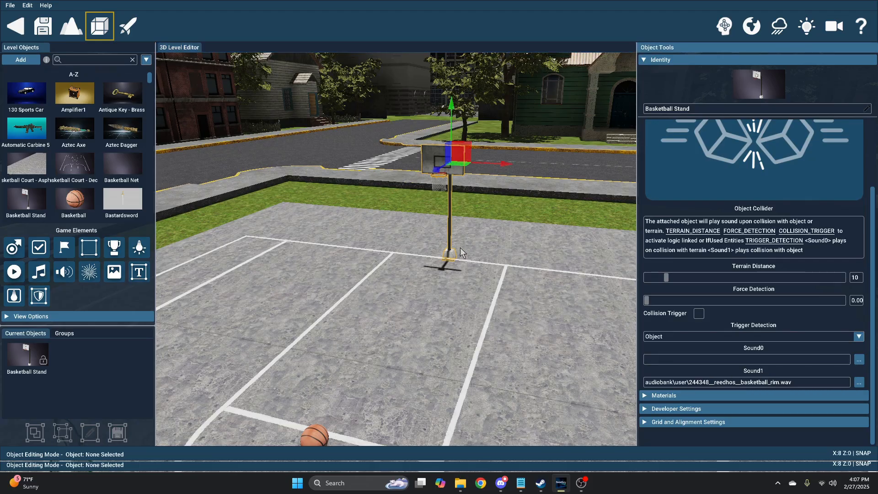
left_click(445, 293)
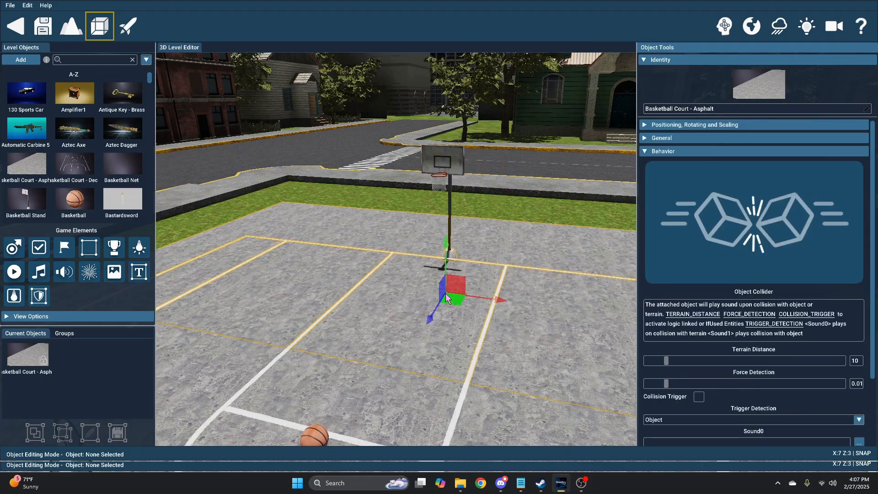